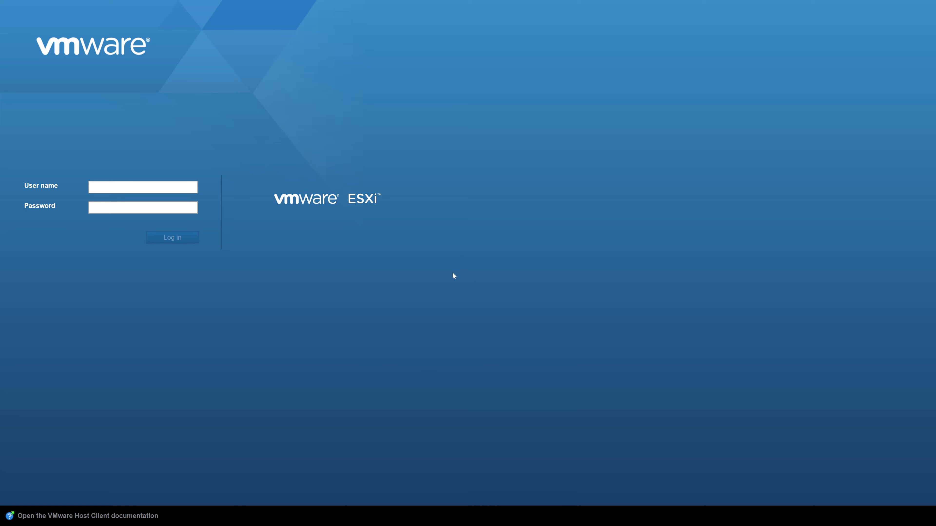
# Step: Log in to the ESXi host client as root, entering the account password
pyautogui.click(132, 189)
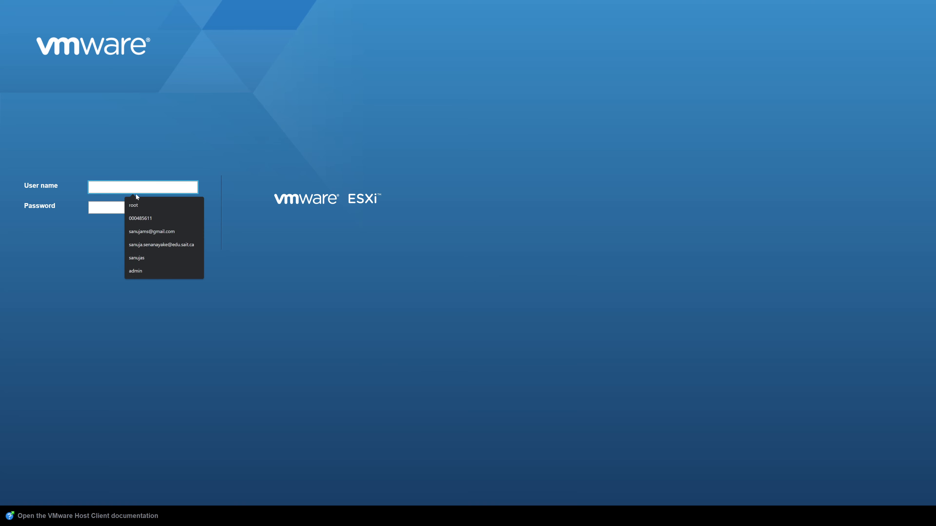
pyautogui.click(133, 205)
pyautogui.press('Tab')
pyautogui.write('••••••')
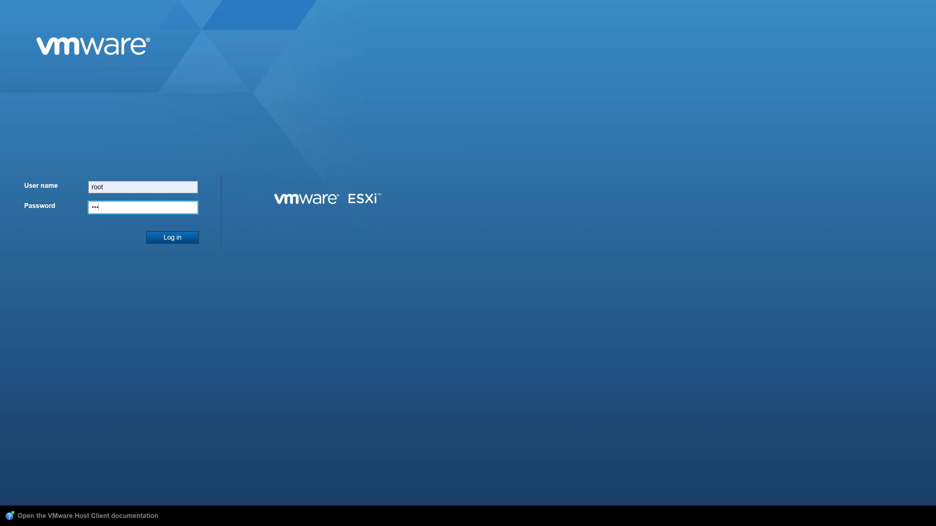
pyautogui.write('••••')
pyautogui.press('Return')
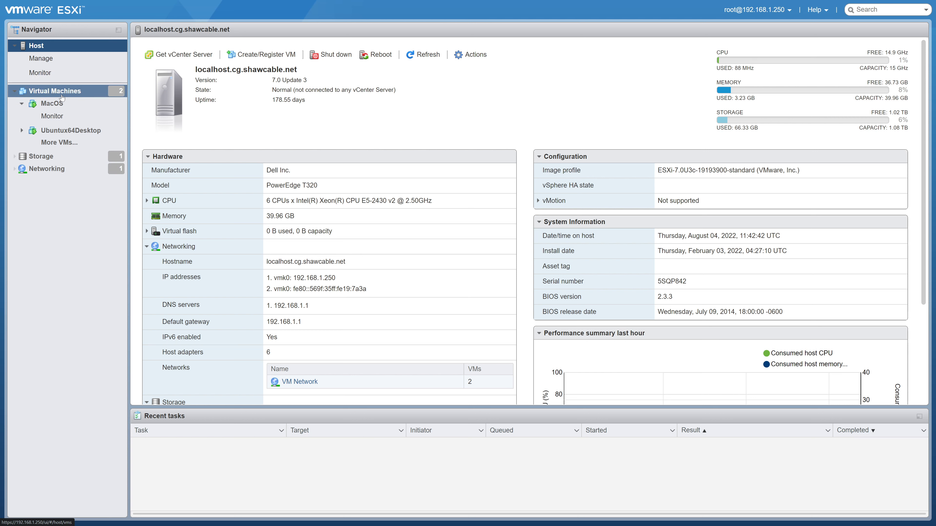
# Step: Open the Ubuntux64Desktop virtual machine's summary page
pyautogui.rightClick(62, 133)
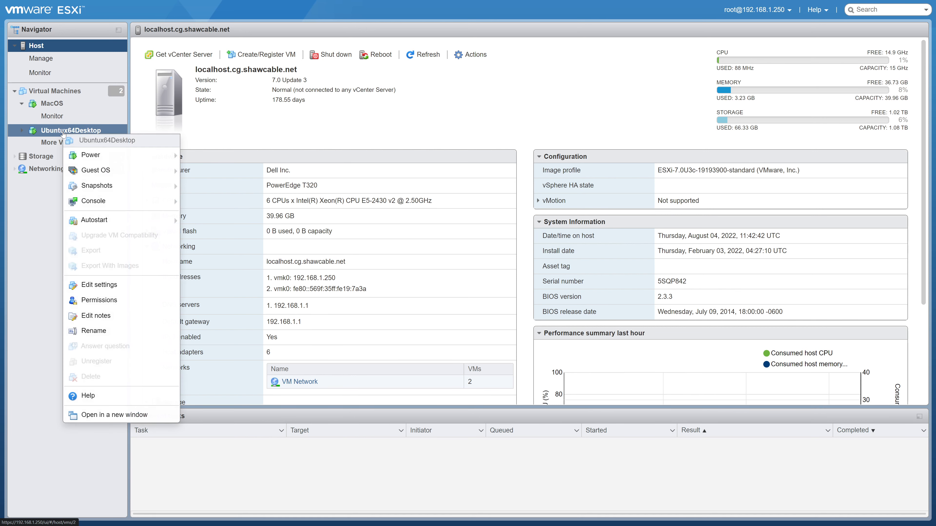
pyautogui.moveTo(122, 155)
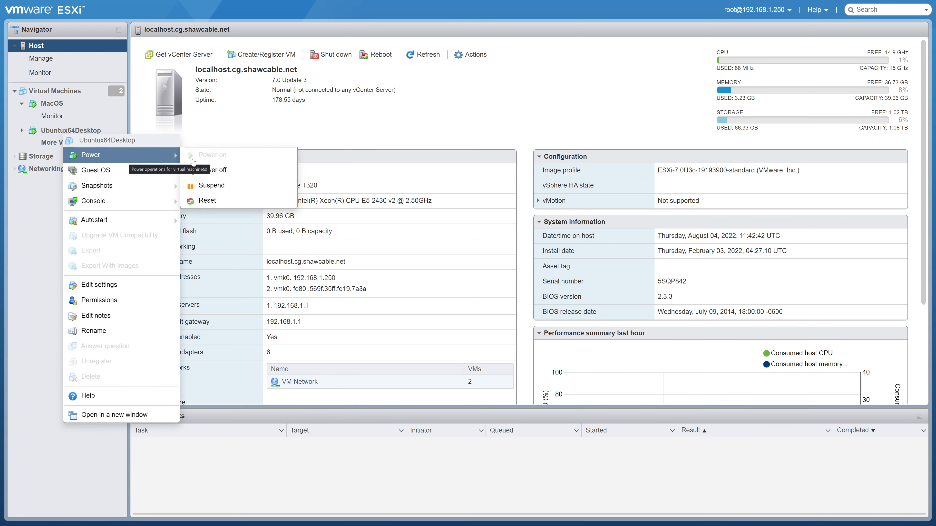
pyautogui.click(157, 118)
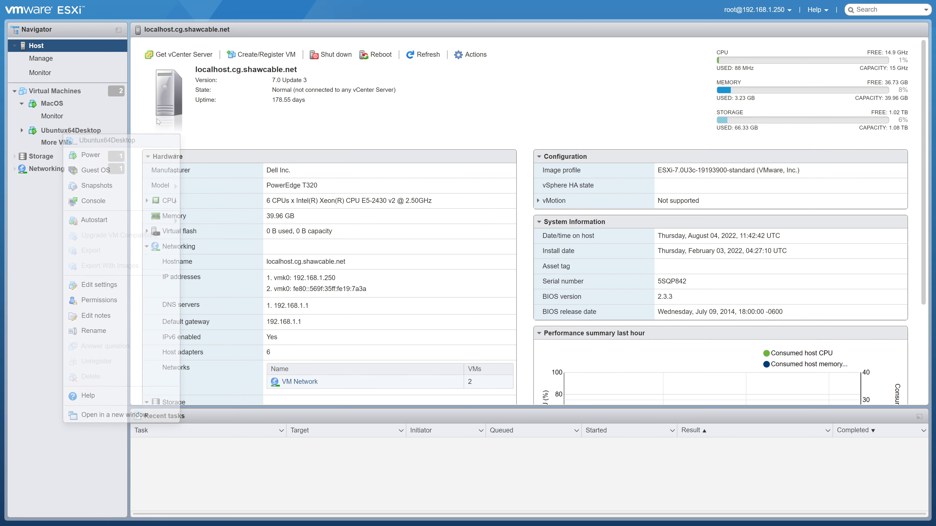
pyautogui.click(92, 131)
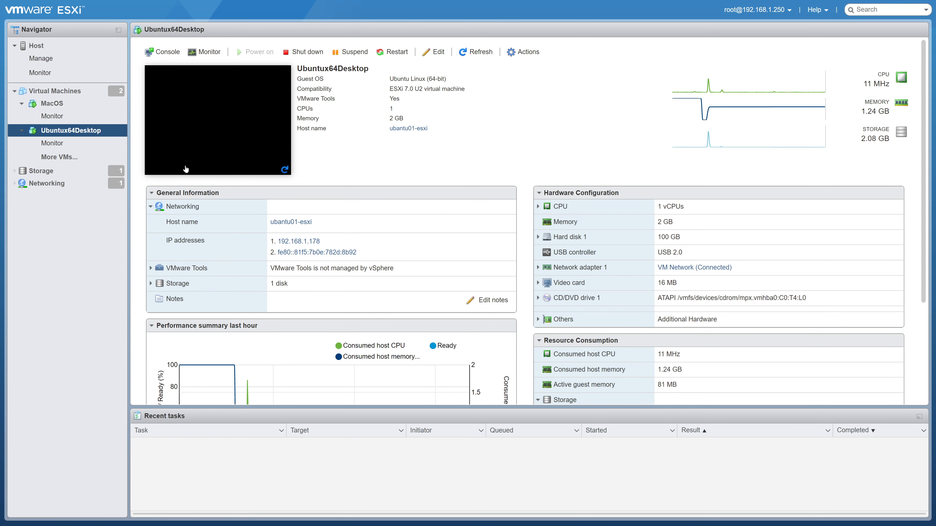
# Step: Preview the Ubuntux64Desktop console, close it, and shut down the guest operating system
pyautogui.click(242, 119)
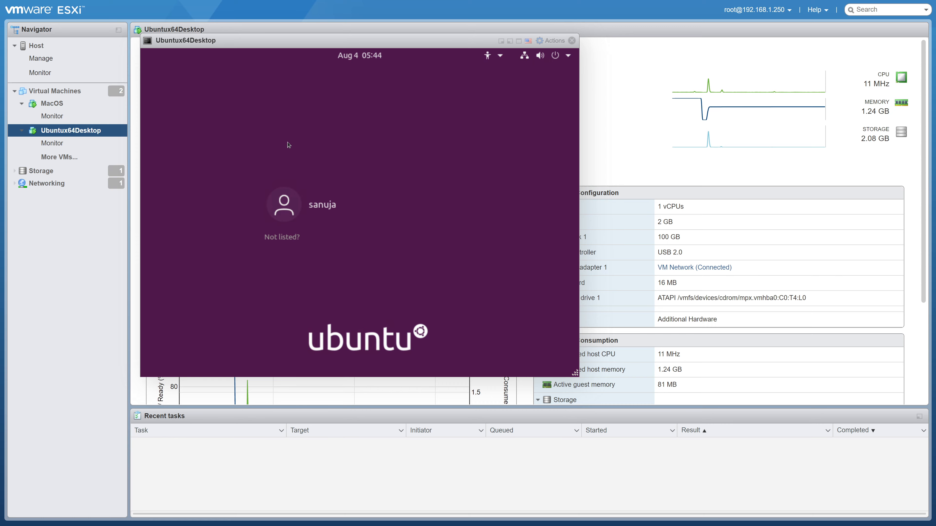
pyautogui.click(572, 41)
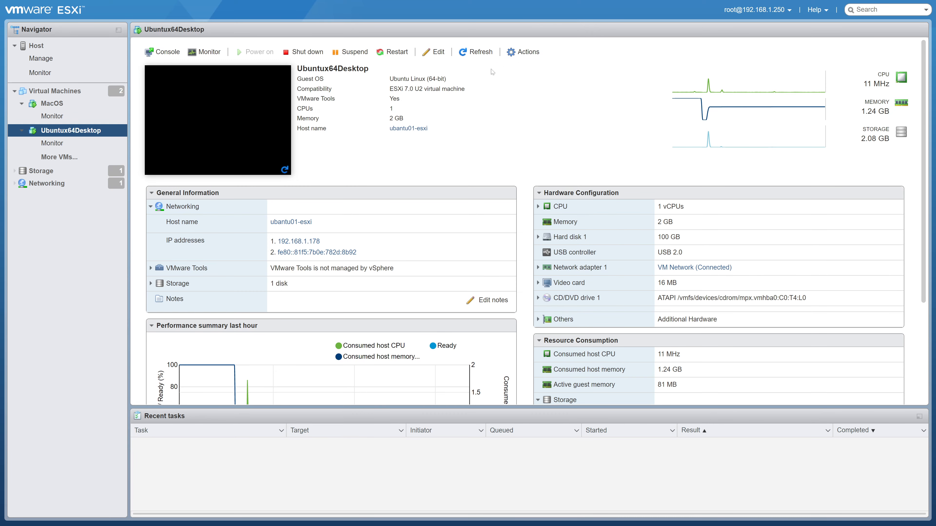
pyautogui.click(304, 52)
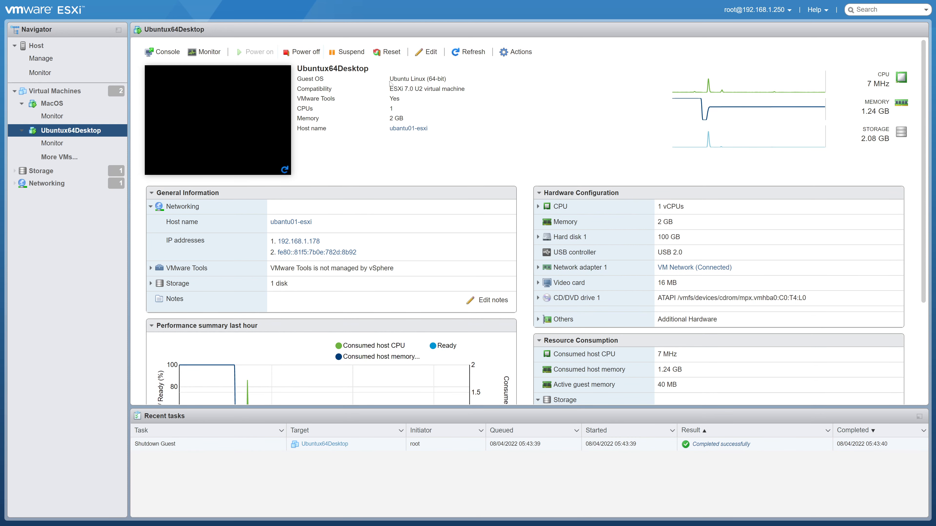
# Step: Try to power off the Ubuntux64Desktop virtual machine, confirming the data-loss warning
pyautogui.click(301, 55)
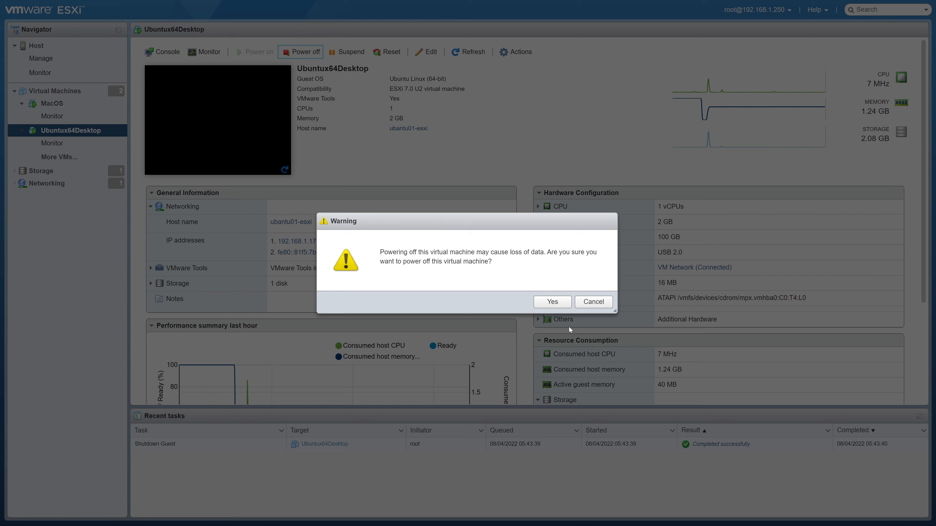
pyautogui.click(553, 302)
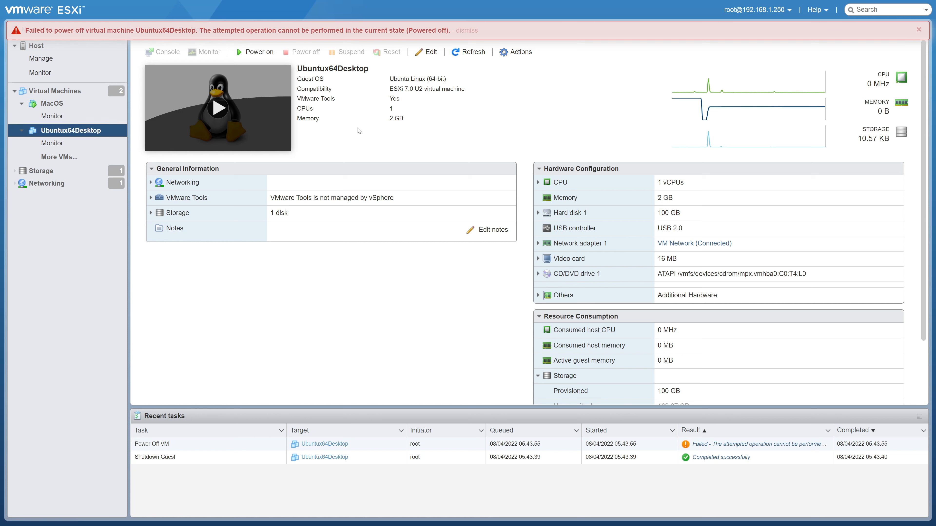
# Step: Reselect Ubuntux64Desktop and dismiss the power-off error notice
pyautogui.click(66, 116)
pyautogui.click(66, 130)
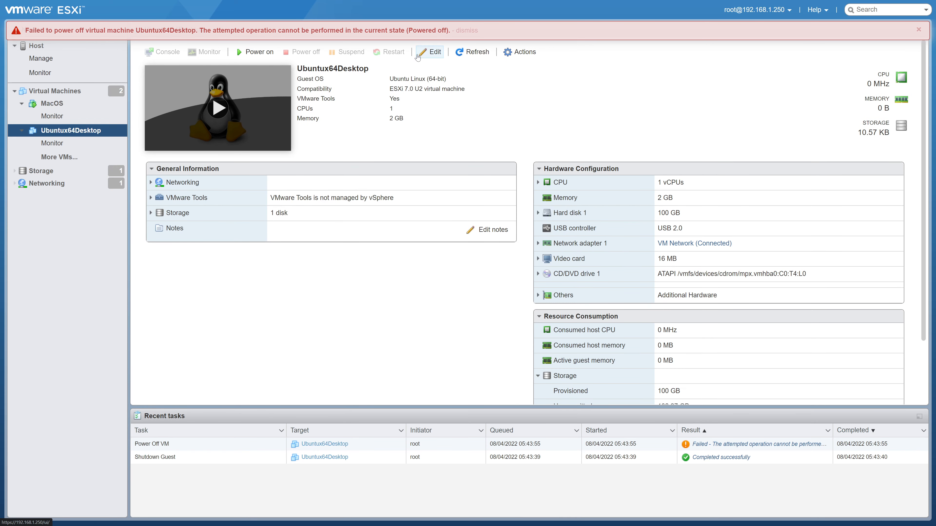
pyautogui.click(918, 30)
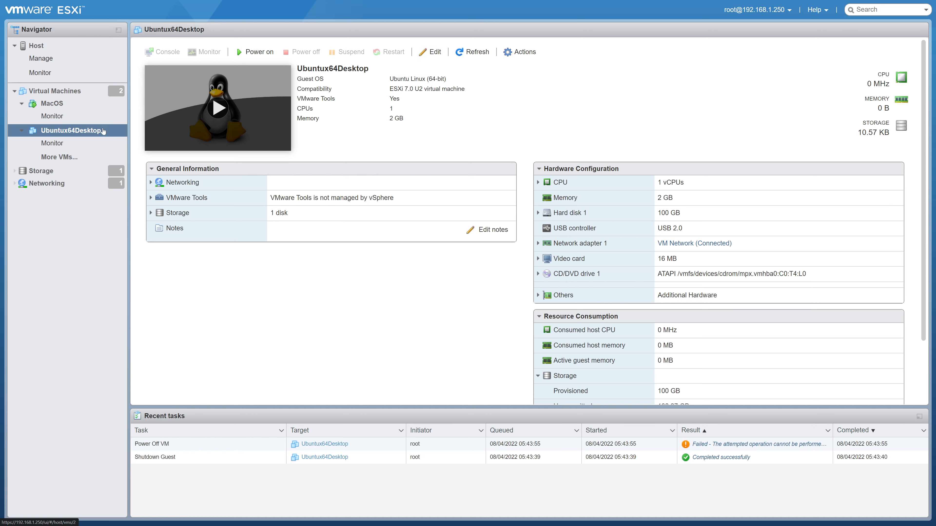
# Step: In Ubuntux64Desktop's CPU settings, enable Expose hardware assisted virtualization to the guest OS and save
pyautogui.rightClick(92, 131)
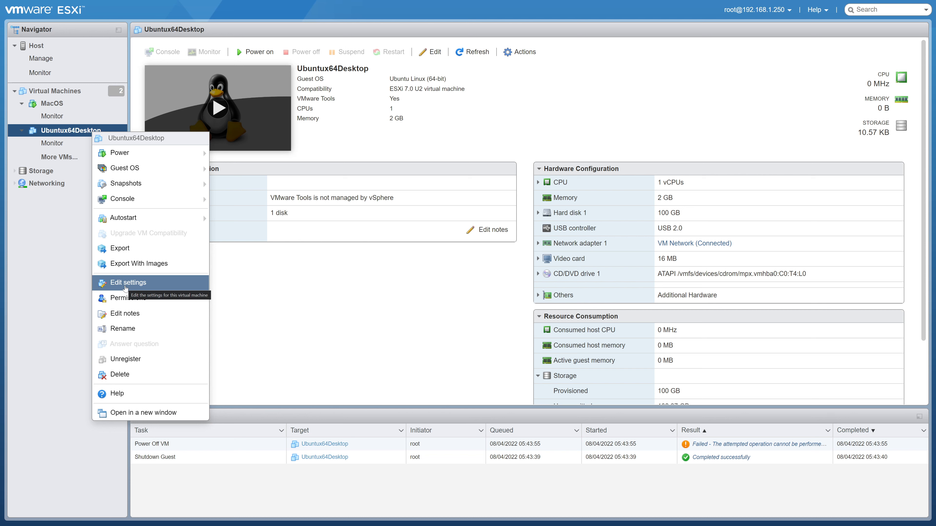
pyautogui.click(527, 78)
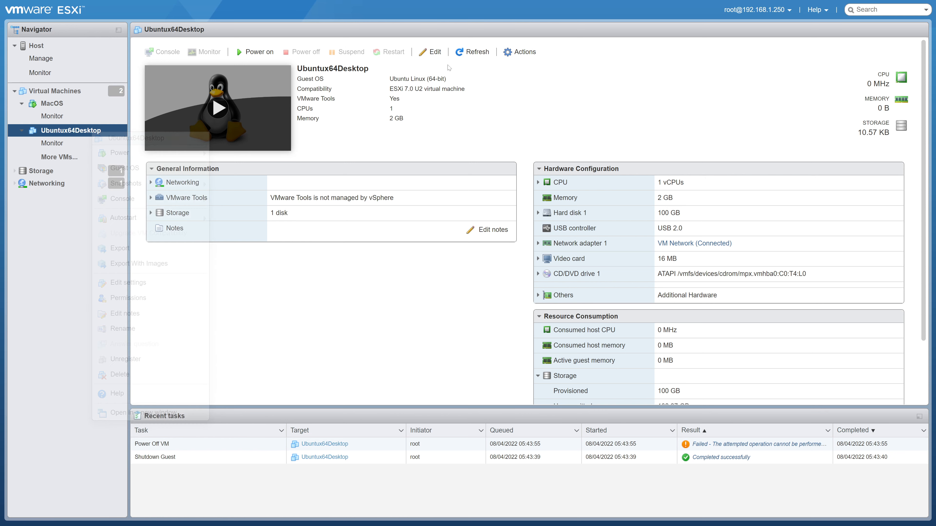
pyautogui.rightClick(87, 133)
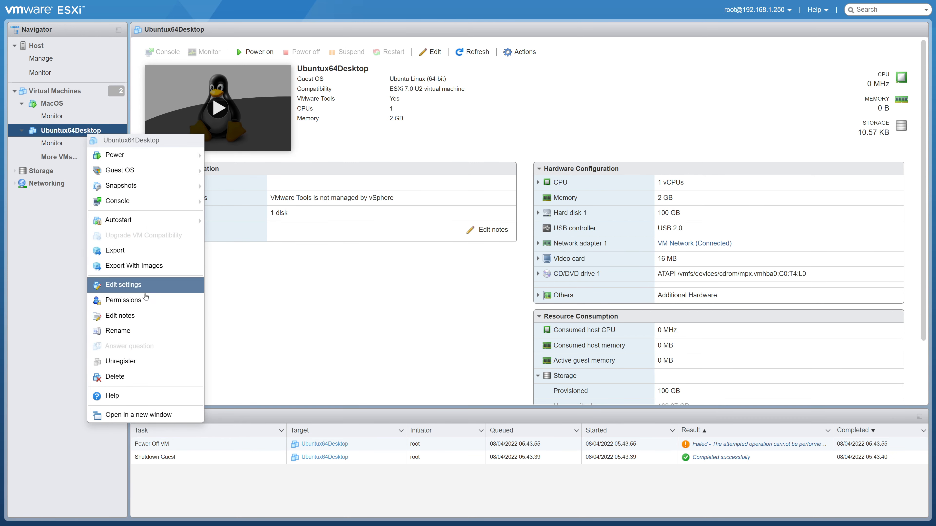
pyautogui.click(132, 291)
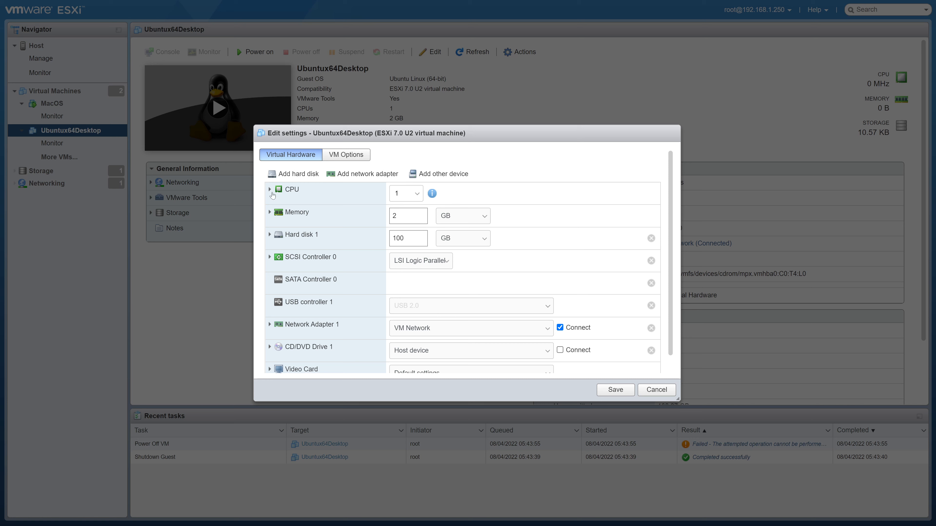
pyautogui.click(269, 190)
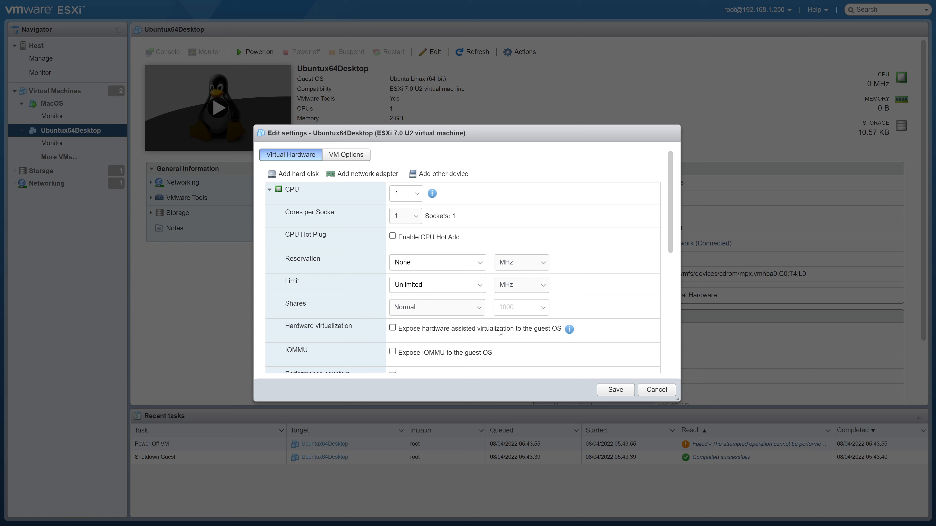
pyautogui.click(393, 328)
pyautogui.click(622, 396)
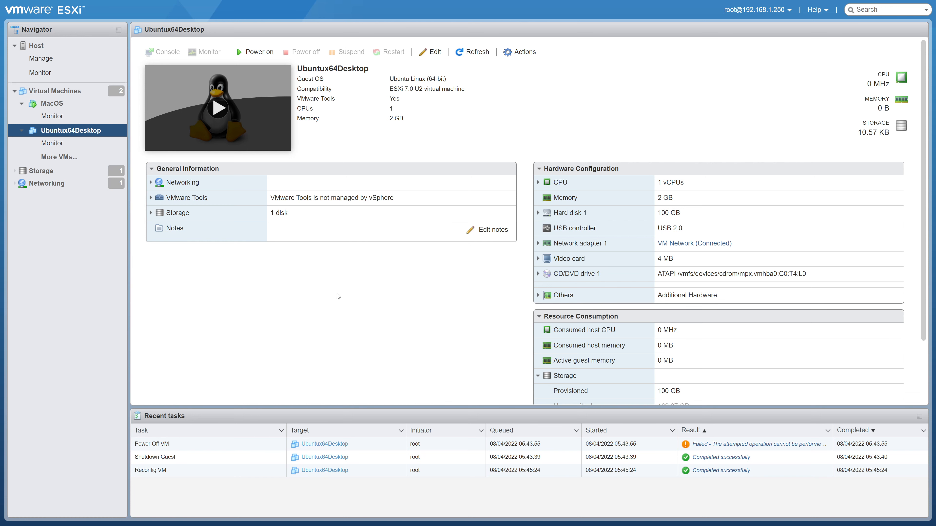
# Step: Power on Ubuntux64Desktop and reopen its CPU settings to check hardware virtualization, closing without changes
pyautogui.click(258, 52)
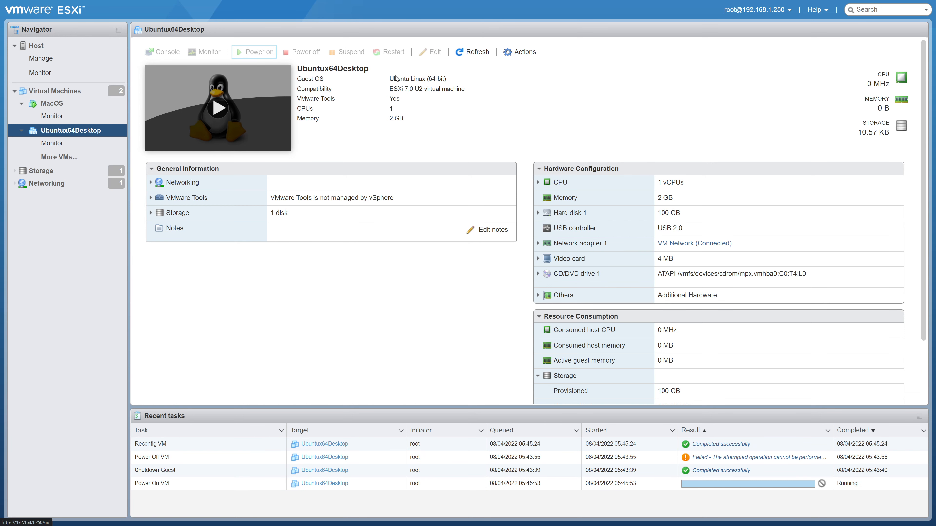
pyautogui.rightClick(84, 131)
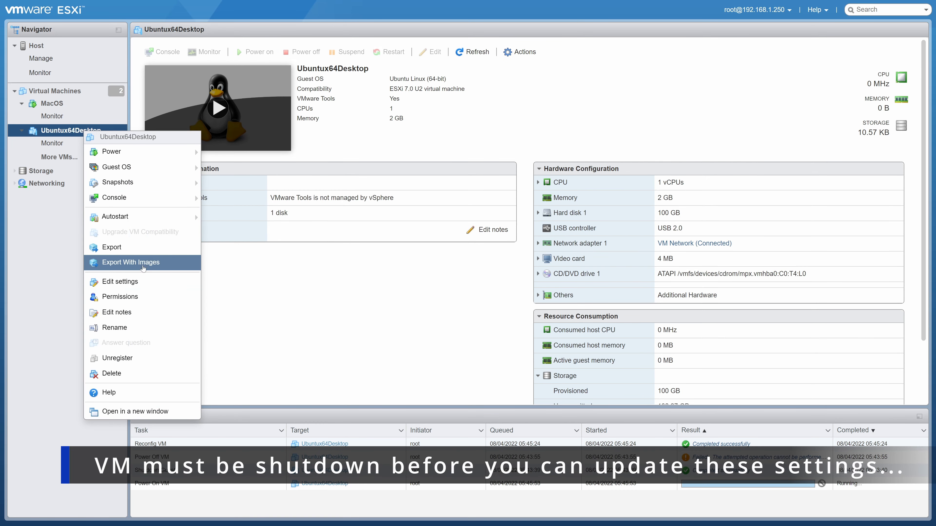
pyautogui.click(120, 282)
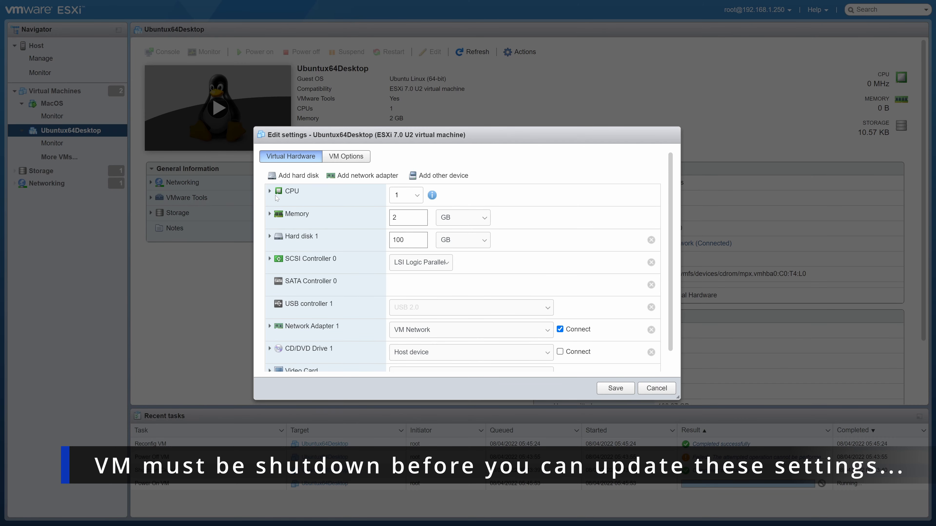
pyautogui.click(276, 197)
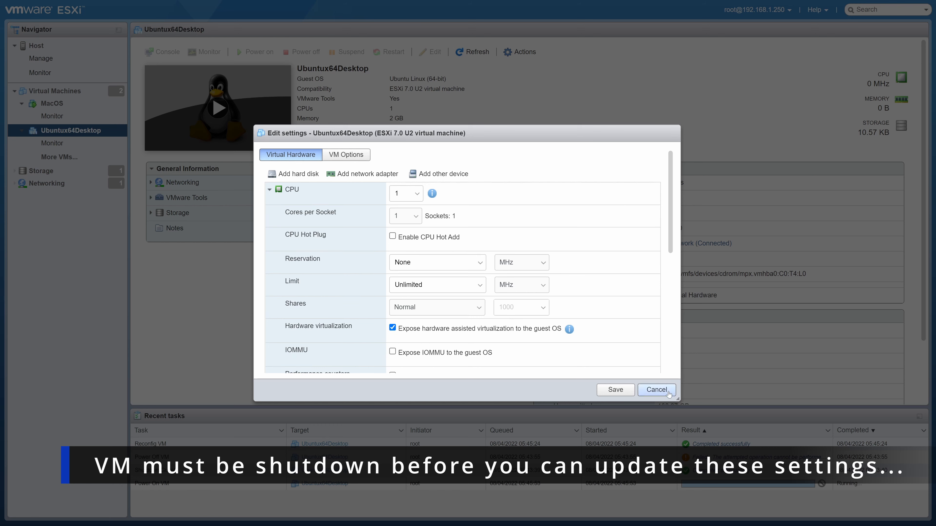
pyautogui.click(656, 389)
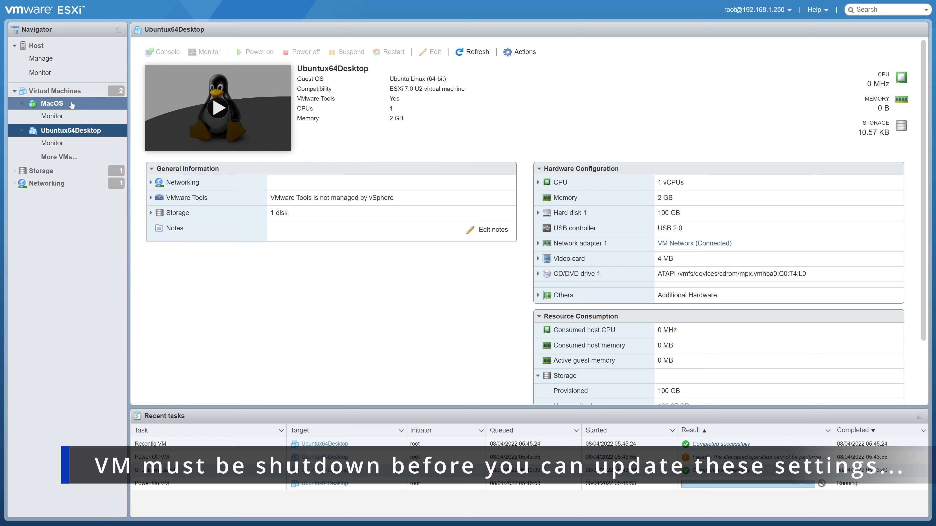
# Step: Review the MacOS virtual machine's CPU settings, including hardware virtualization, and close without saving
pyautogui.rightClick(55, 105)
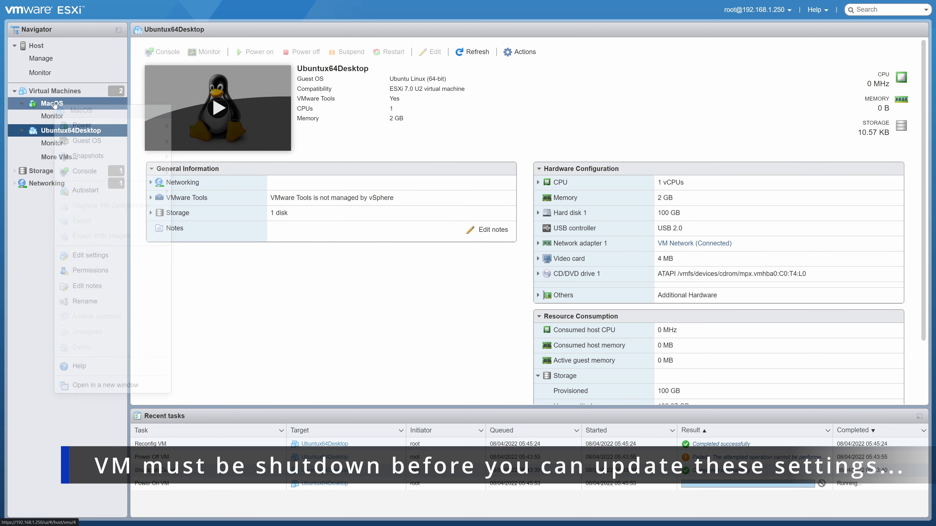
pyautogui.click(103, 256)
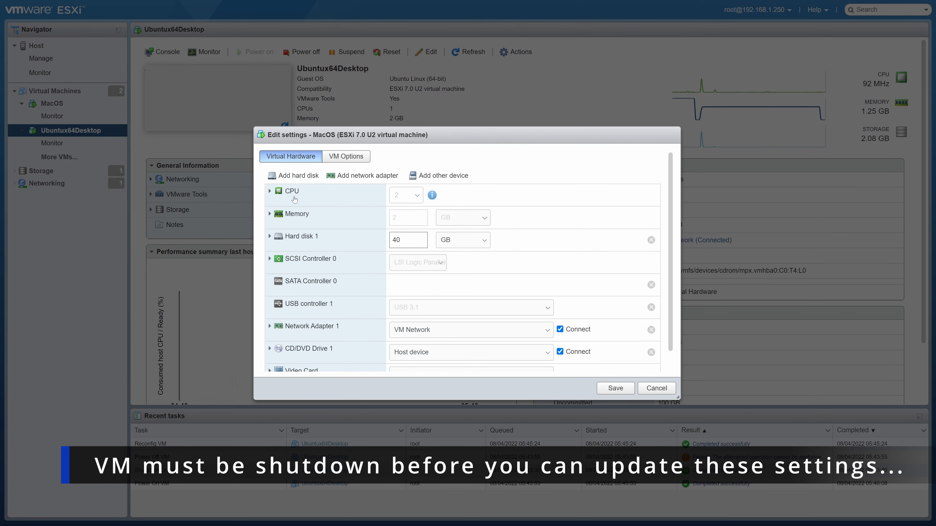
pyautogui.click(269, 191)
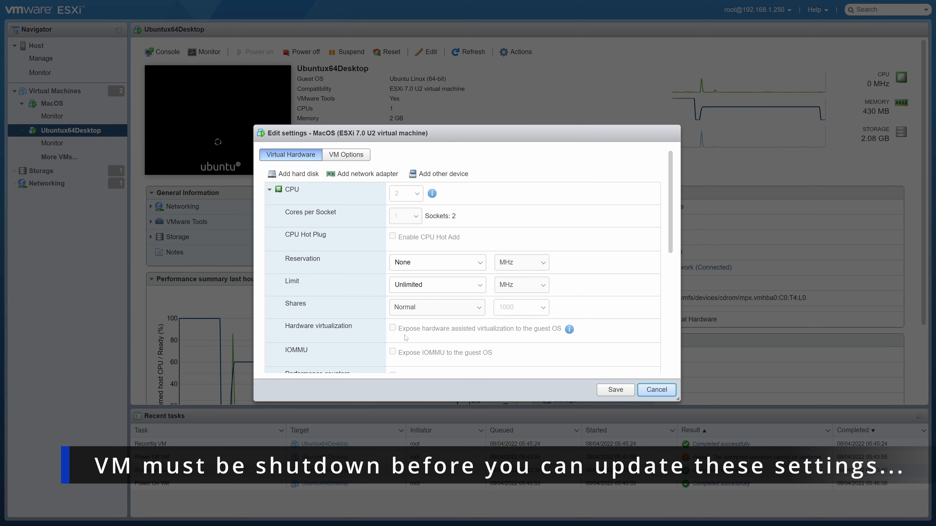
pyautogui.scroll(-4, 408, 327)
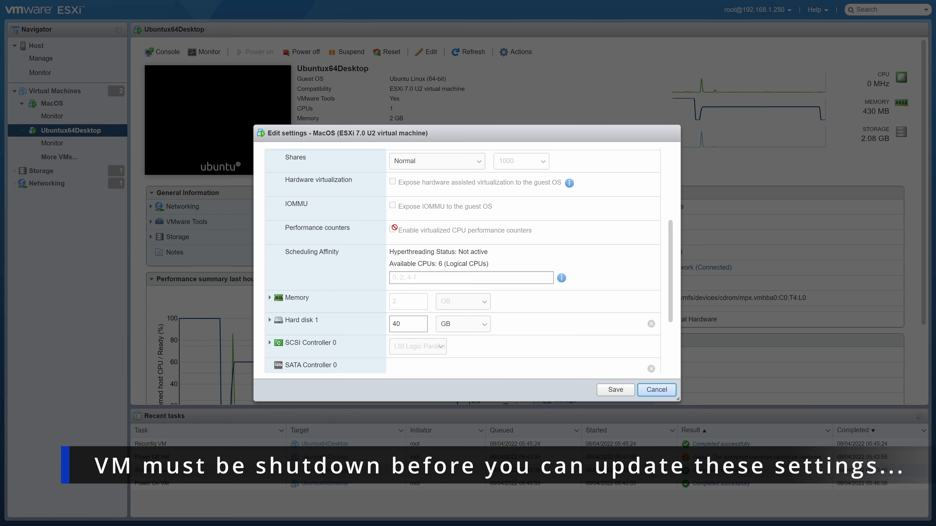
pyautogui.scroll(5, 393, 228)
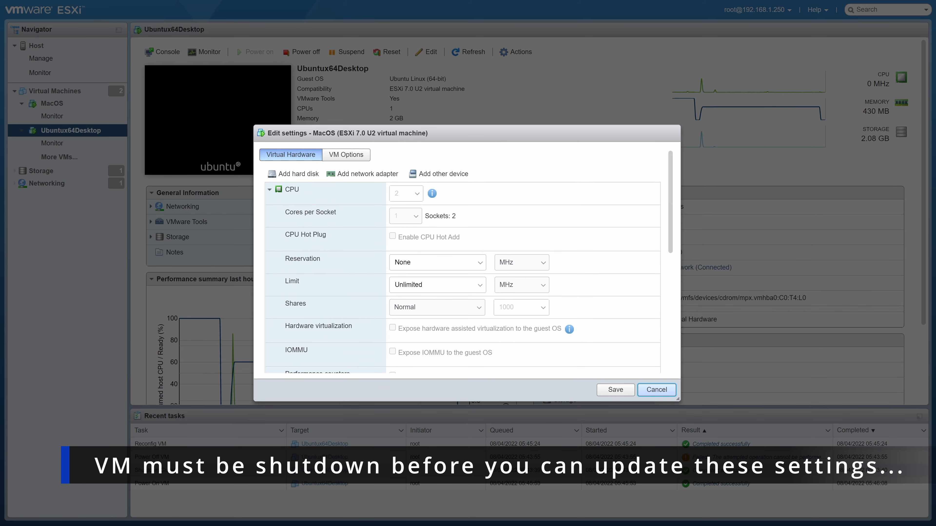
pyautogui.click(657, 390)
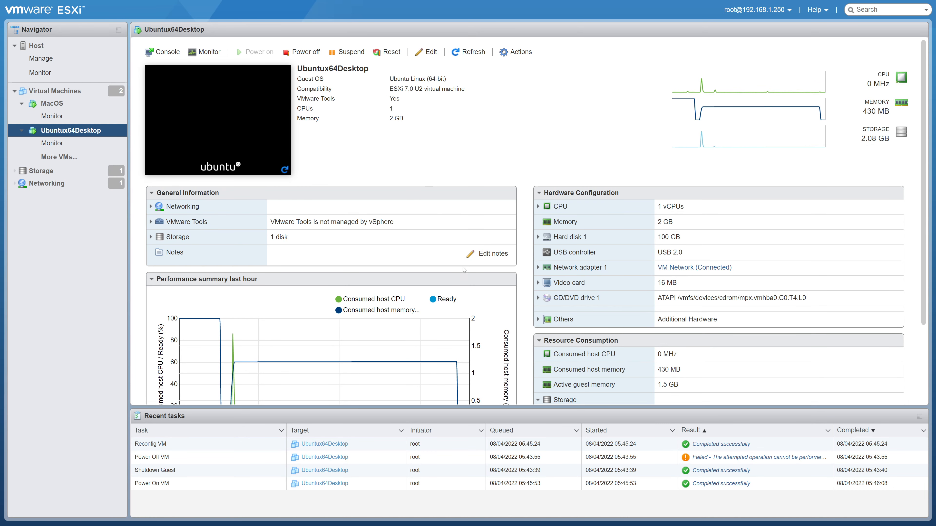